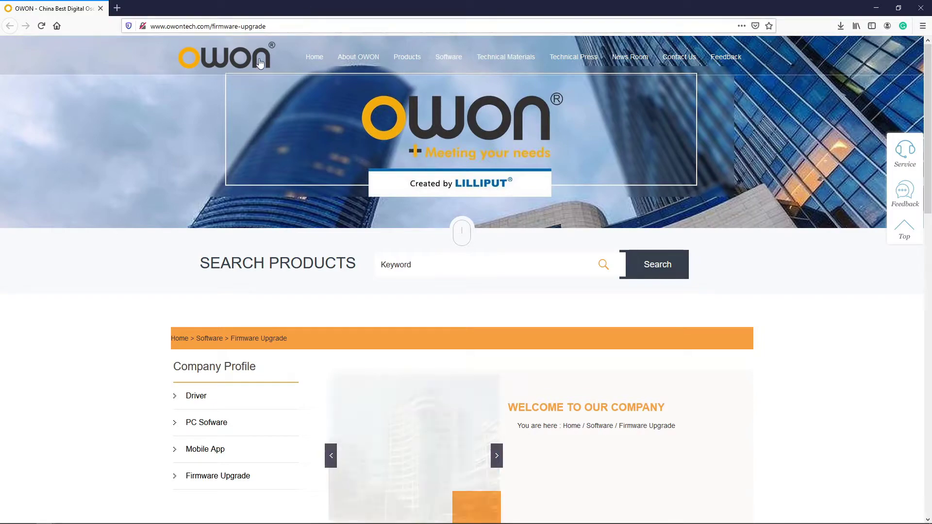
Step: Scroll the OWON firmware page, highlighting the XDS3062AUP1.1 name and the XDS3202UP1.0 note
{"action": "scroll", "coordinate": [144, 140], "scroll_direction": "down", "scroll_amount": 7}
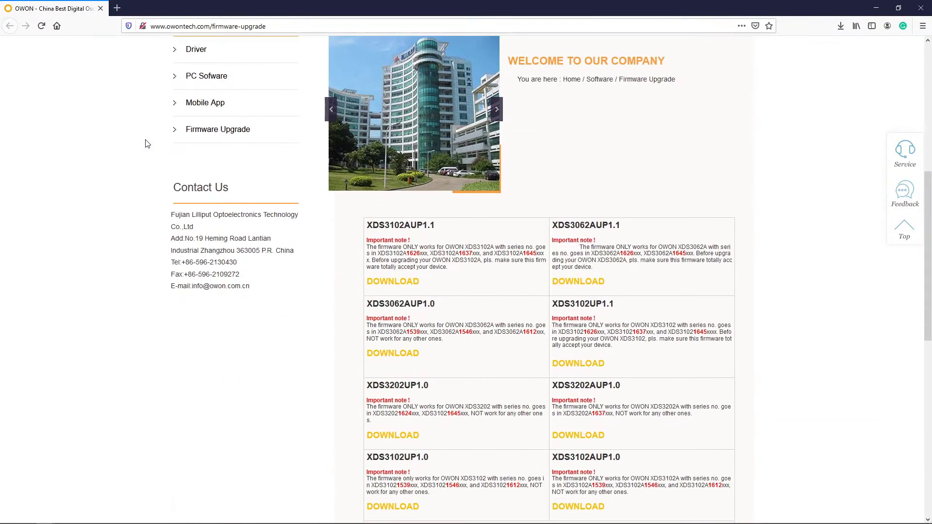
{"action": "scroll", "coordinate": [145, 144], "scroll_direction": "down", "scroll_amount": 4}
{"action": "scroll", "coordinate": [264, 185], "scroll_direction": "up", "scroll_amount": 1}
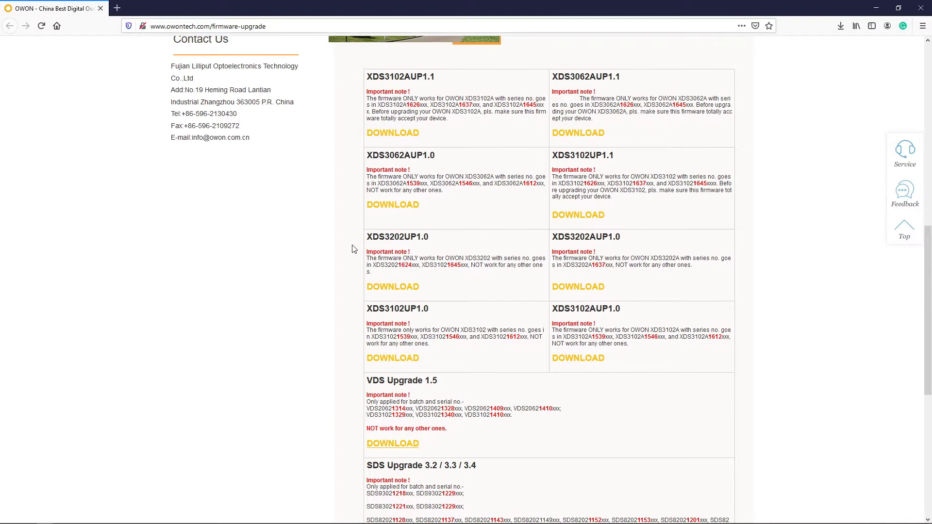
{"action": "left_click_drag", "start_coordinate": [373, 80], "coordinate": [464, 80]}
{"action": "left_click_drag", "start_coordinate": [547, 79], "coordinate": [613, 79]}
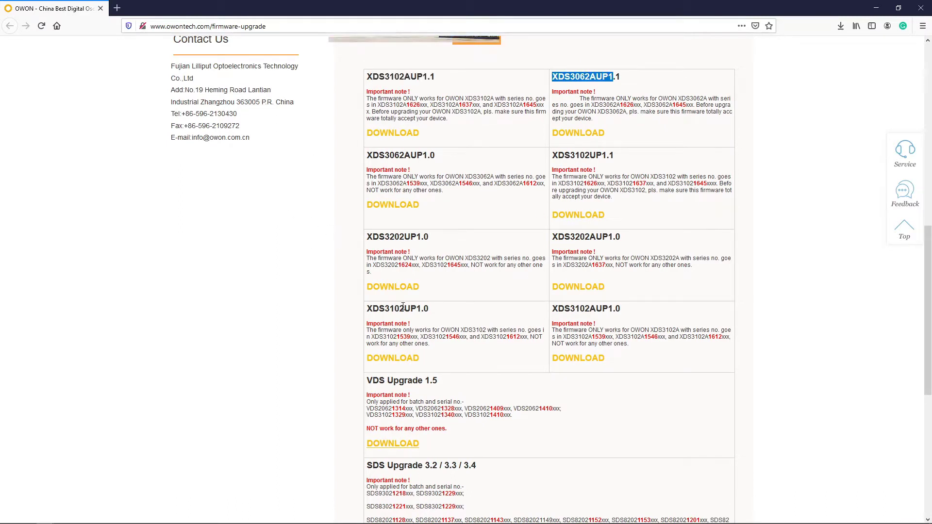
{"action": "mouse_move", "coordinate": [366, 253]}
{"action": "left_mouse_down"}
{"action": "mouse_move", "coordinate": [411, 262]}
{"action": "mouse_move", "coordinate": [392, 275]}
{"action": "mouse_move", "coordinate": [361, 257]}
{"action": "left_mouse_up"}
{"action": "left_click", "coordinate": [425, 277]}
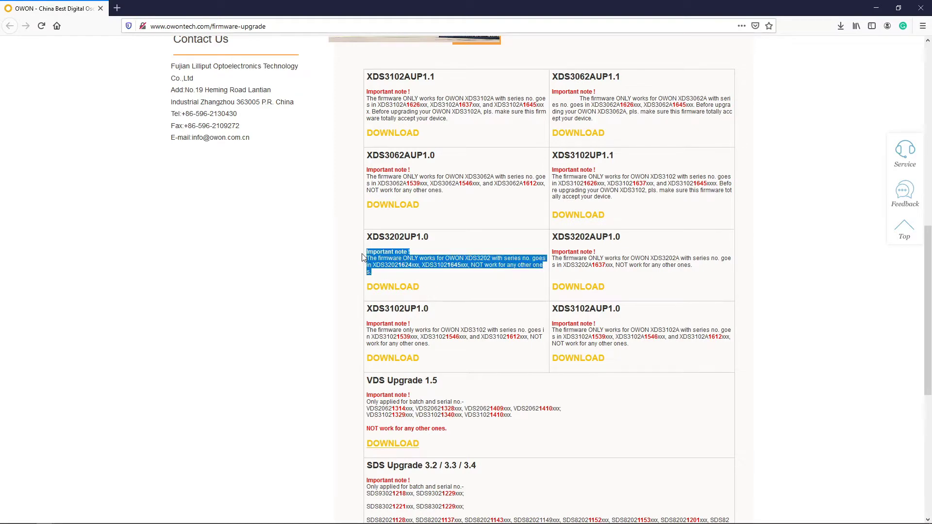
Step: Scroll down to the SDS Upgrade 3.2 / 3.3 / 3.4 section and highlight it briefly
{"action": "scroll", "coordinate": [430, 269], "scroll_direction": "down", "scroll_amount": 5}
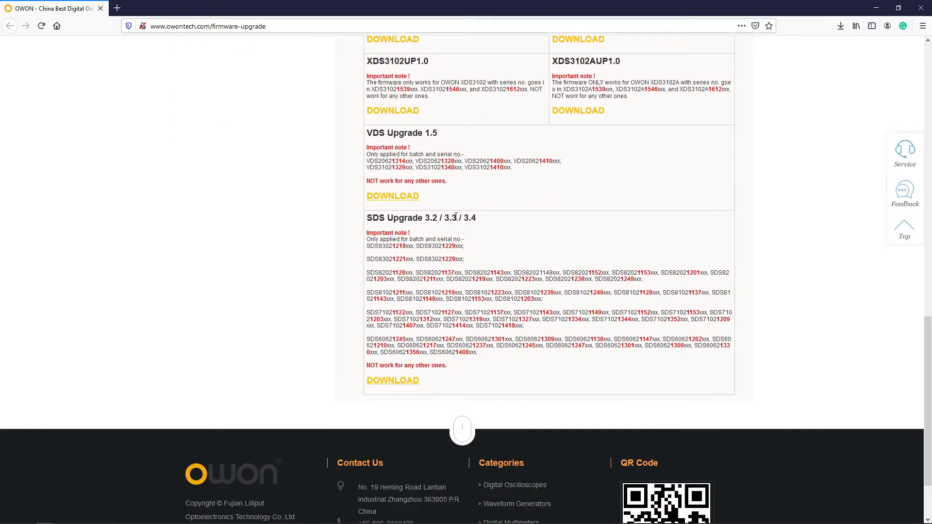
{"action": "left_click_drag", "start_coordinate": [459, 383], "coordinate": [367, 224]}
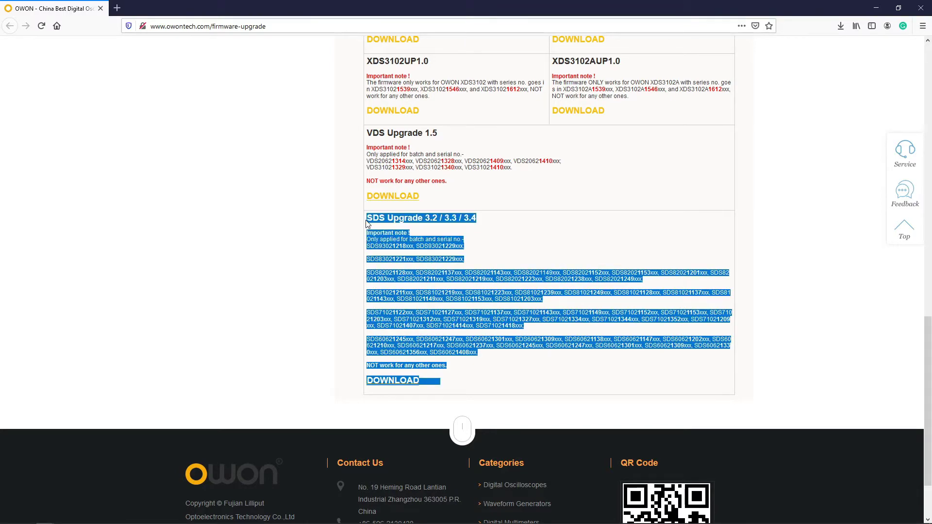
{"action": "left_click", "coordinate": [430, 380]}
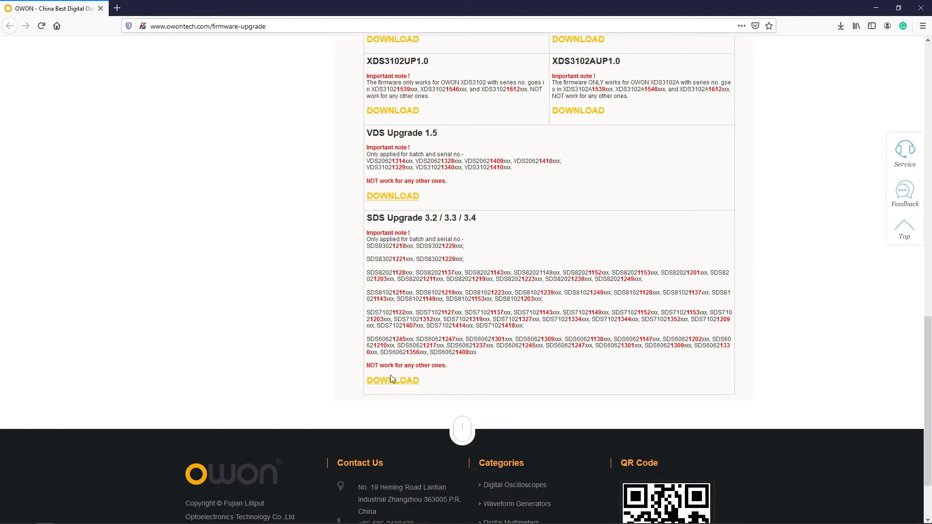
Step: Extract the downloaded SDS upgrade archive and open the extracted sds_upgrade_3.2_3.3_3.4 folder
{"action": "left_click_drag", "start_coordinate": [436, 382], "coordinate": [362, 384]}
{"action": "left_click", "coordinate": [320, 373]}
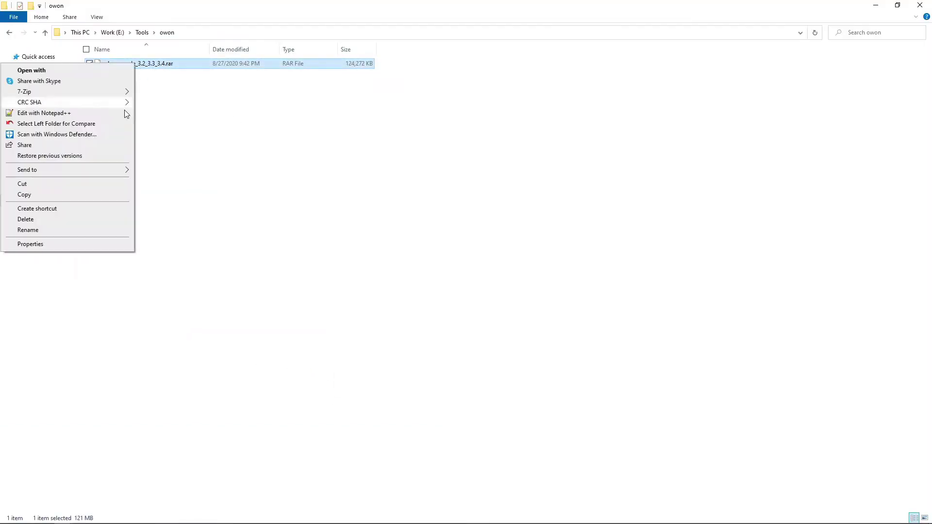
{"action": "left_click", "coordinate": [116, 94]}
{"action": "double_click", "coordinate": [181, 64]}
Step: Open upgrade procedure.pdf and read through its pages
{"action": "double_click", "coordinate": [133, 84]}
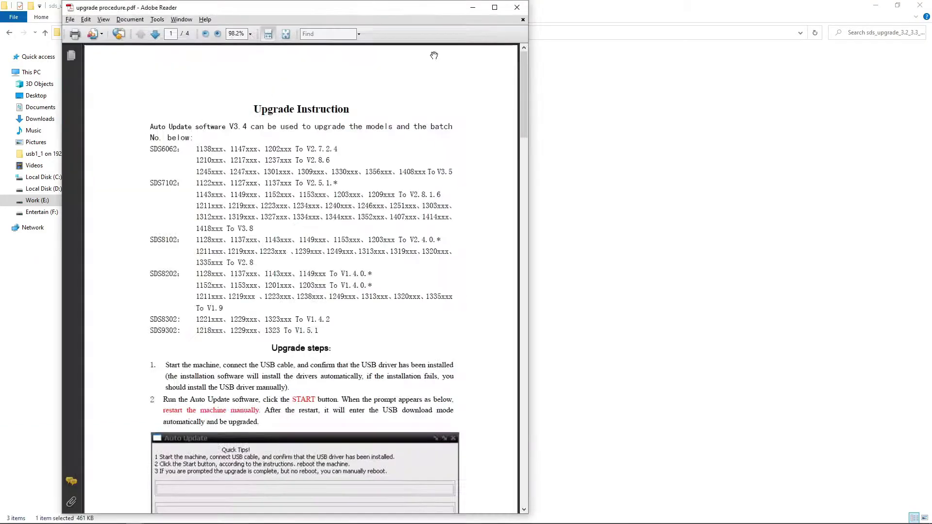
{"action": "scroll", "coordinate": [236, 128], "scroll_direction": "down", "scroll_amount": 6}
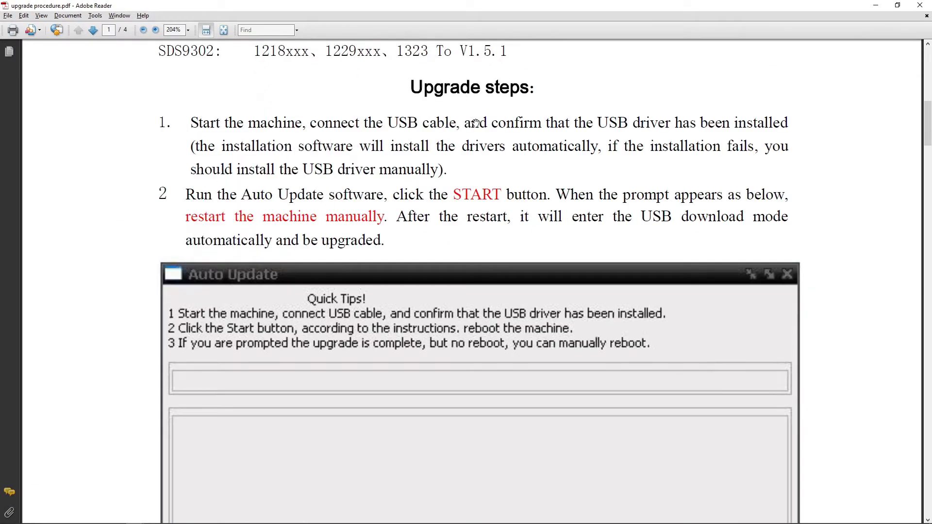
{"action": "scroll", "coordinate": [87, 214], "scroll_direction": "down", "scroll_amount": 15}
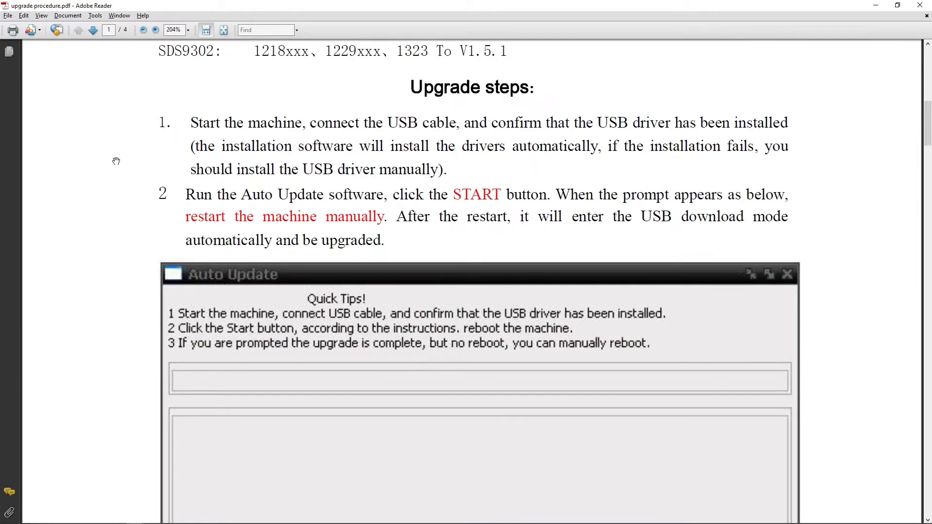
{"action": "scroll", "coordinate": [116, 161], "scroll_direction": "down", "scroll_amount": 20}
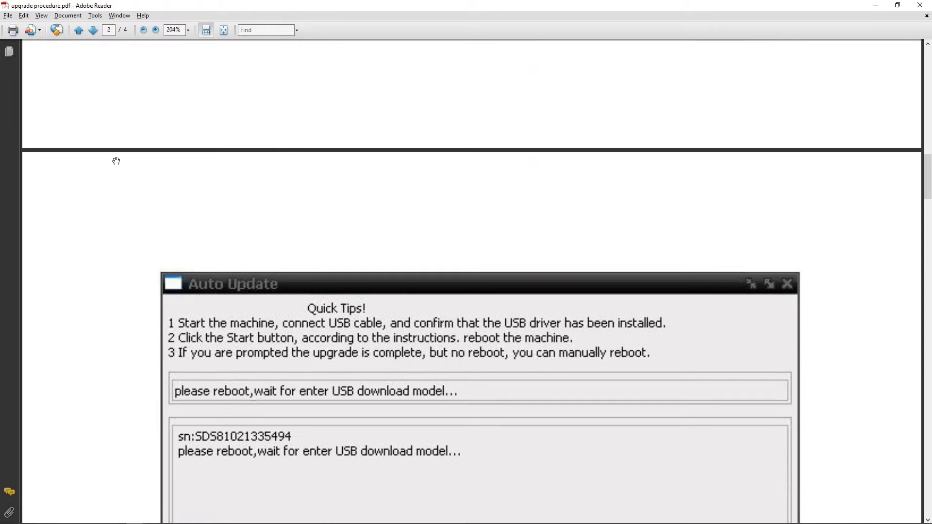
{"action": "scroll", "coordinate": [116, 161], "scroll_direction": "down", "scroll_amount": 5}
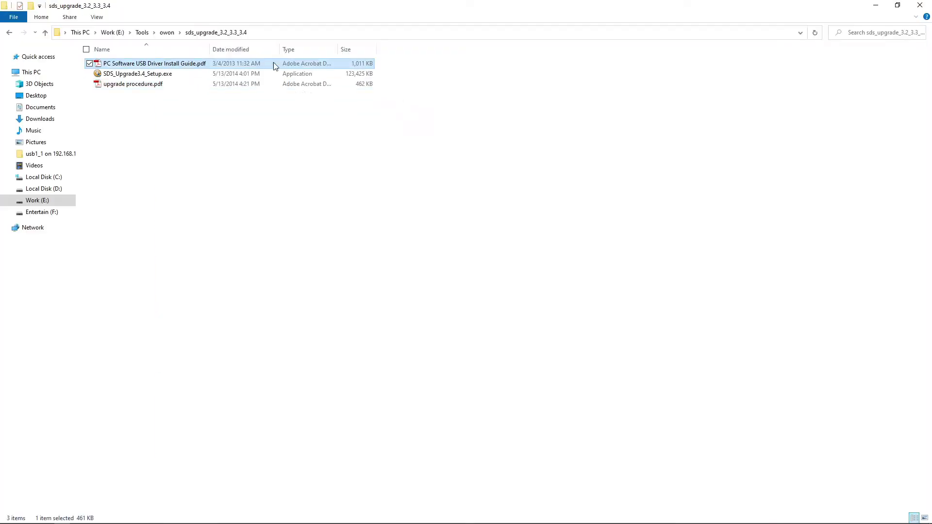
Step: Open PC Software USB Driver Install Guide.pdf and scroll to its Device Manager screenshot
{"action": "double_click", "coordinate": [273, 62]}
{"action": "scroll", "coordinate": [293, 202], "scroll_direction": "down", "scroll_amount": 15}
{"action": "scroll", "coordinate": [232, 231], "scroll_direction": "down", "scroll_amount": 10}
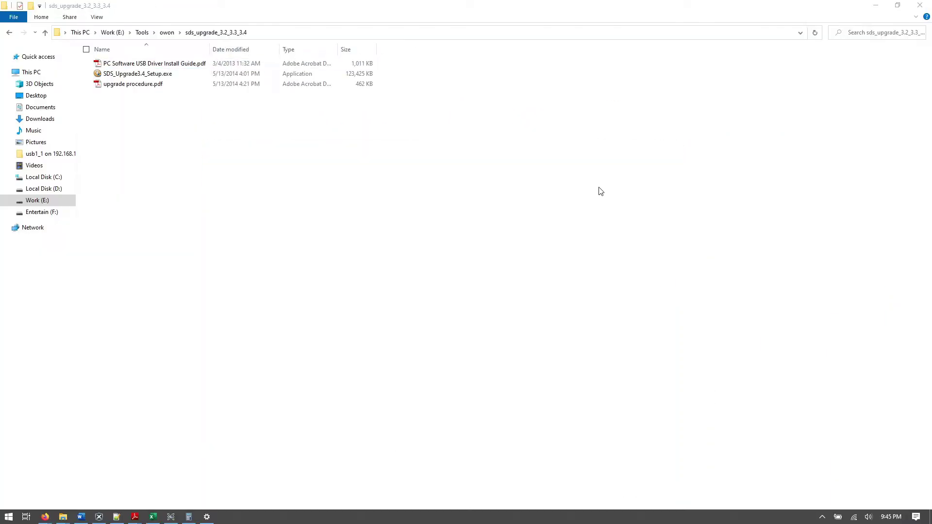
Step: Search for 'device' and close the Windows Security window that opened instead
{"action": "key", "text": "super"}
{"action": "type", "text": "device"}
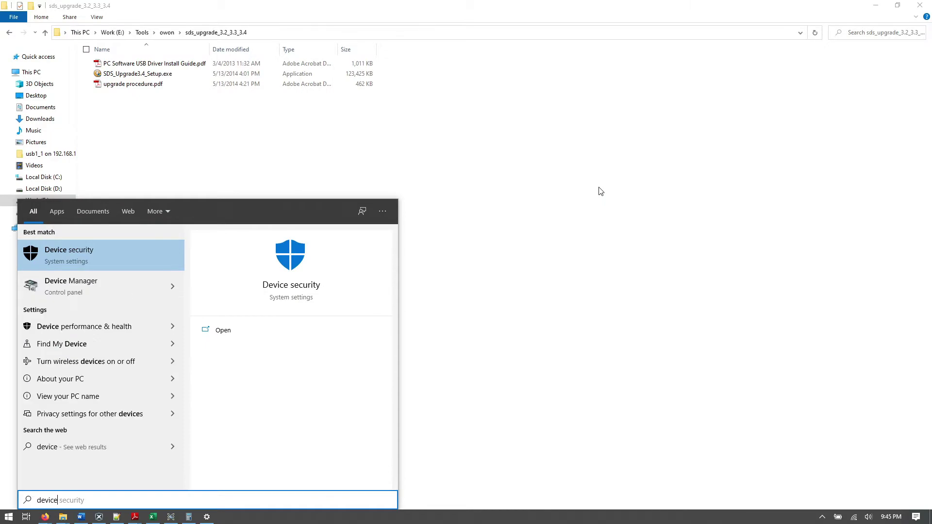
{"action": "key", "text": "Return"}
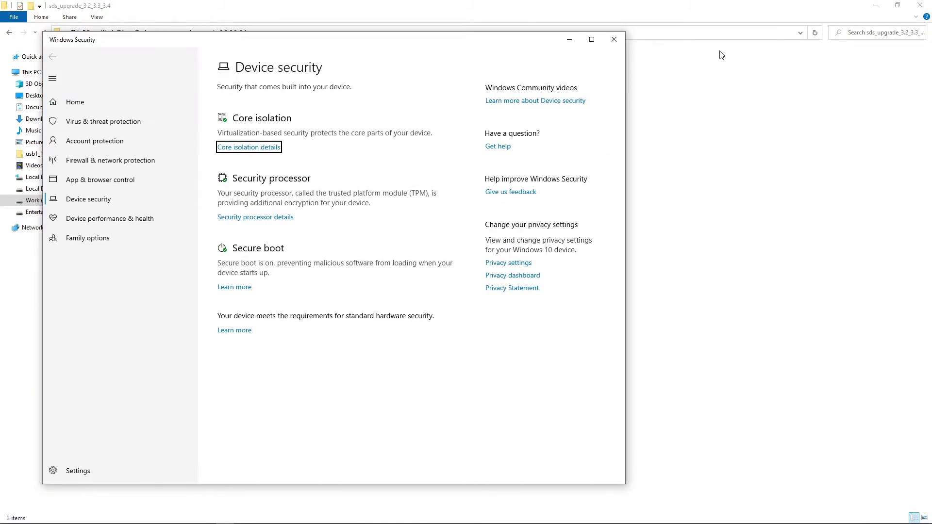
{"action": "left_click", "coordinate": [621, 40]}
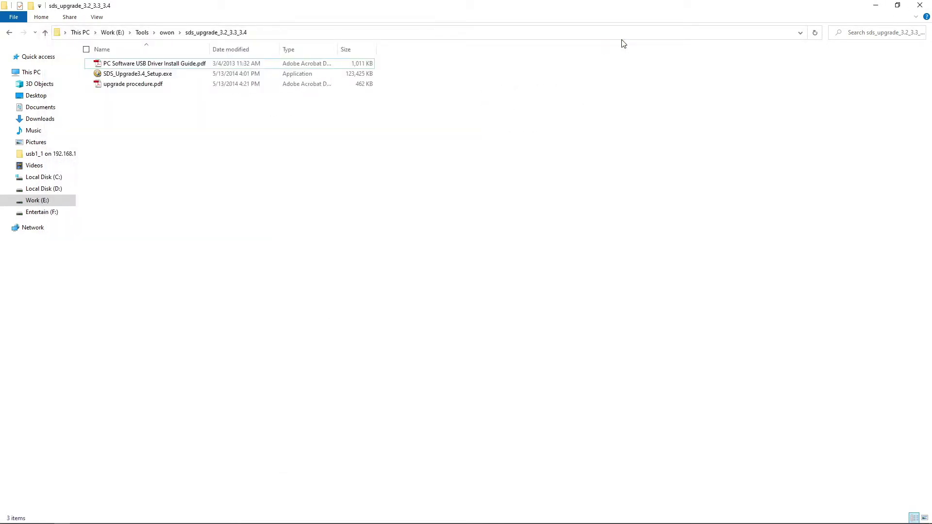
Step: Launch Device Manager, place it beside the file list, and select the oscilloscope under Other devices
{"action": "key", "text": "super"}
{"action": "type", "text": "device man"}
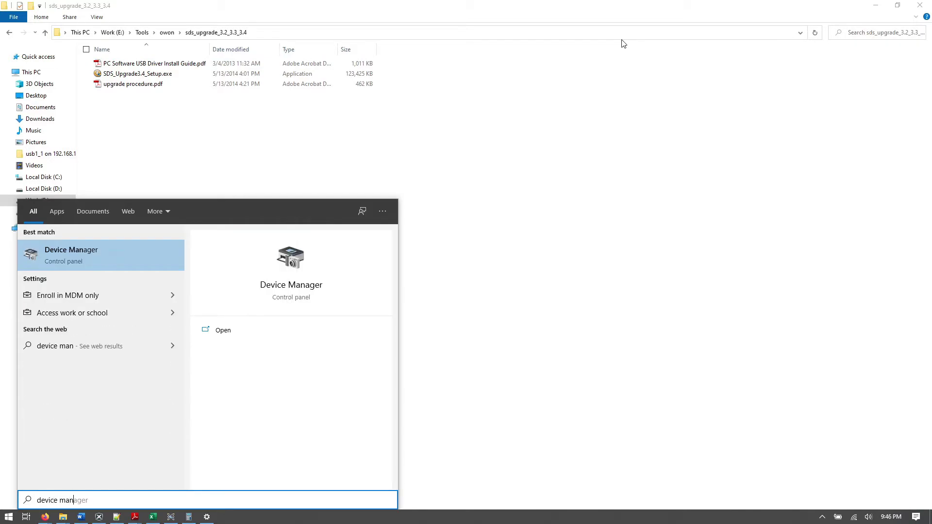
{"action": "key", "text": "Return"}
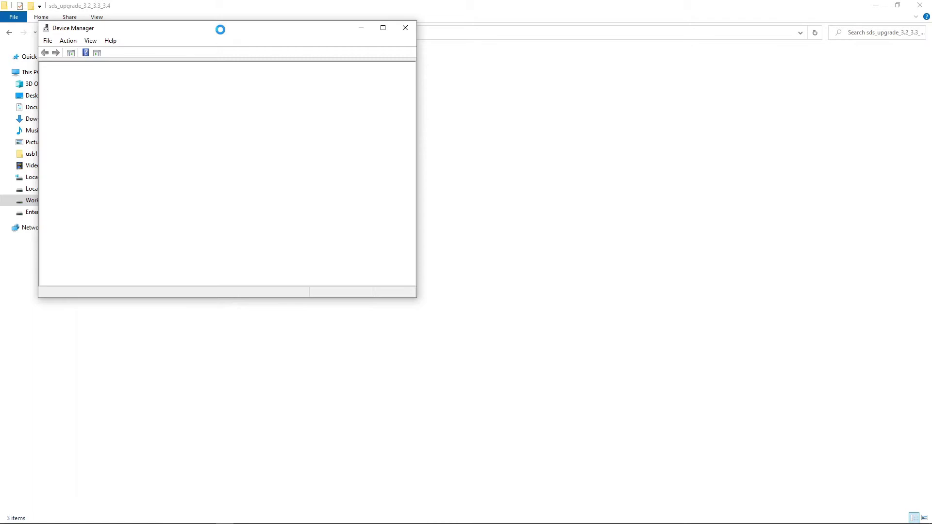
{"action": "left_click_drag", "start_coordinate": [221, 30], "coordinate": [389, 69]}
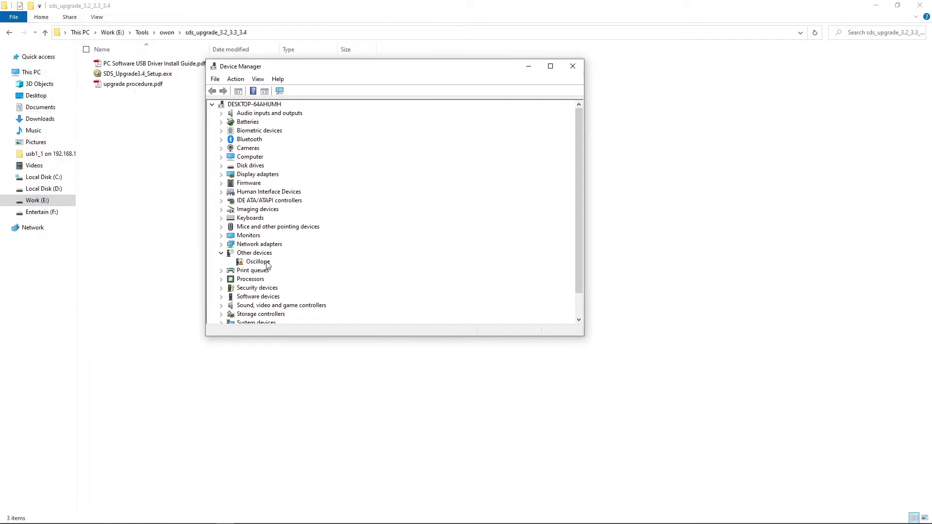
{"action": "left_click", "coordinate": [259, 263]}
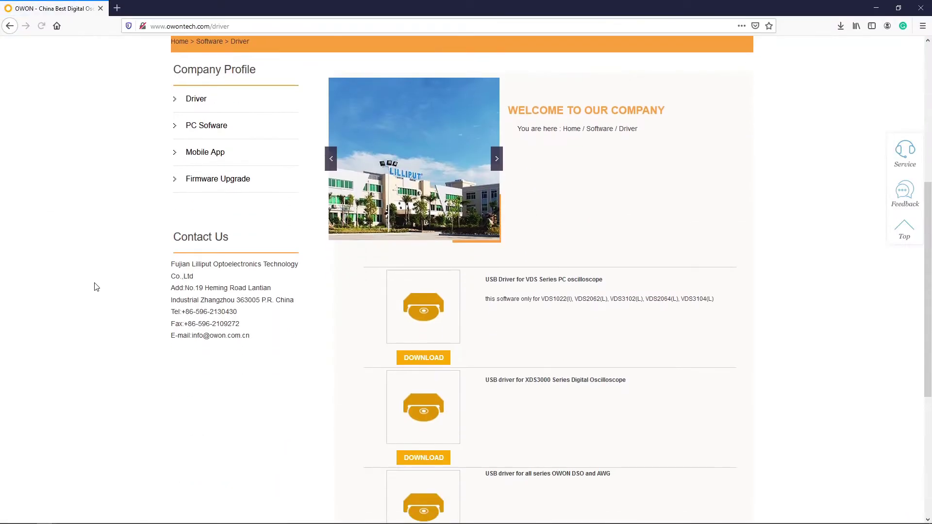
Step: Find the all-series OWON DSO and AWG USB driver entry on OWON's Driver page
{"action": "scroll", "coordinate": [94, 287], "scroll_direction": "down", "scroll_amount": 3}
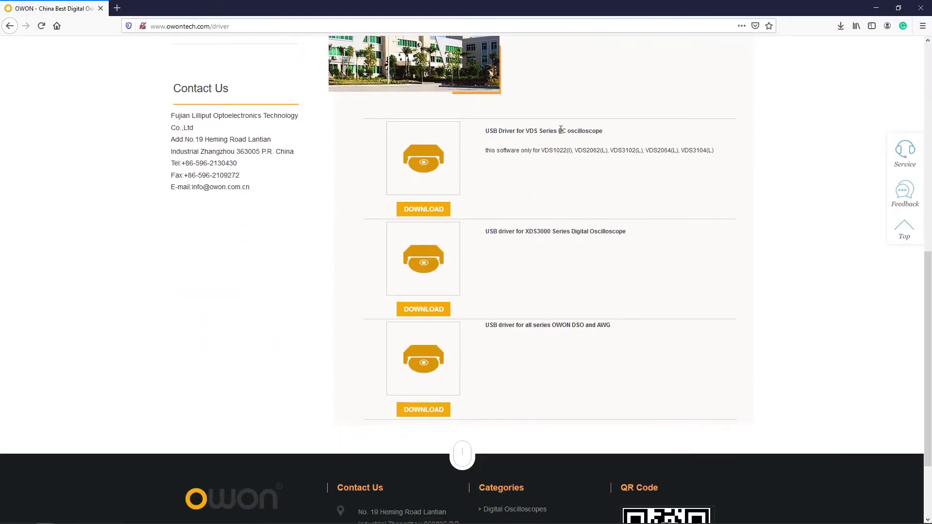
{"action": "left_click_drag", "start_coordinate": [603, 131], "coordinate": [529, 131]}
{"action": "left_click_drag", "start_coordinate": [521, 231], "coordinate": [582, 297]}
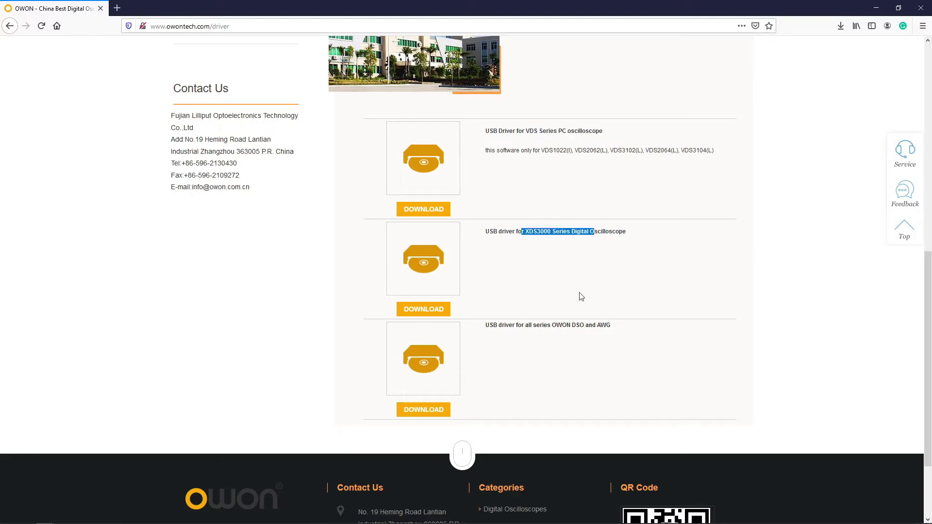
{"action": "left_click", "coordinate": [543, 333]}
{"action": "left_click_drag", "start_coordinate": [624, 330], "coordinate": [500, 342]}
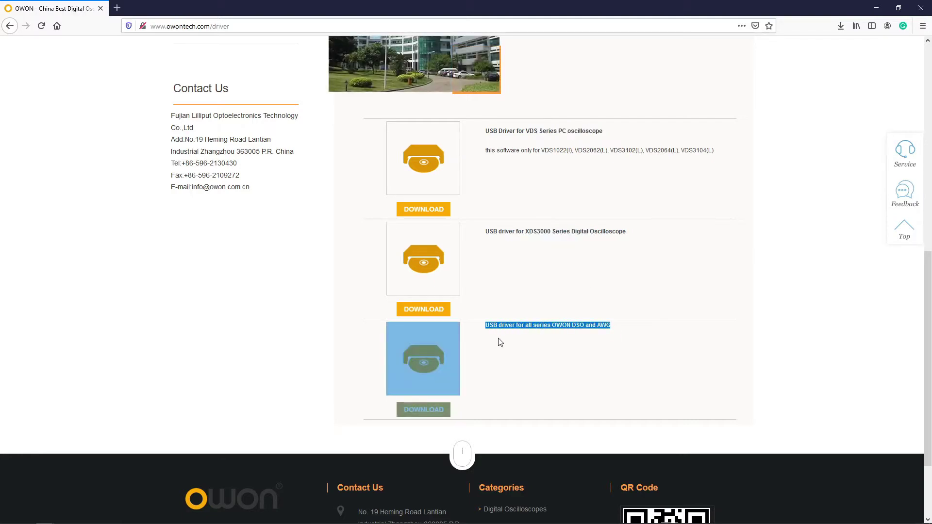
Step: Download and save usb_device.zip, then move Device Manager aside
{"action": "left_click", "coordinate": [423, 410]}
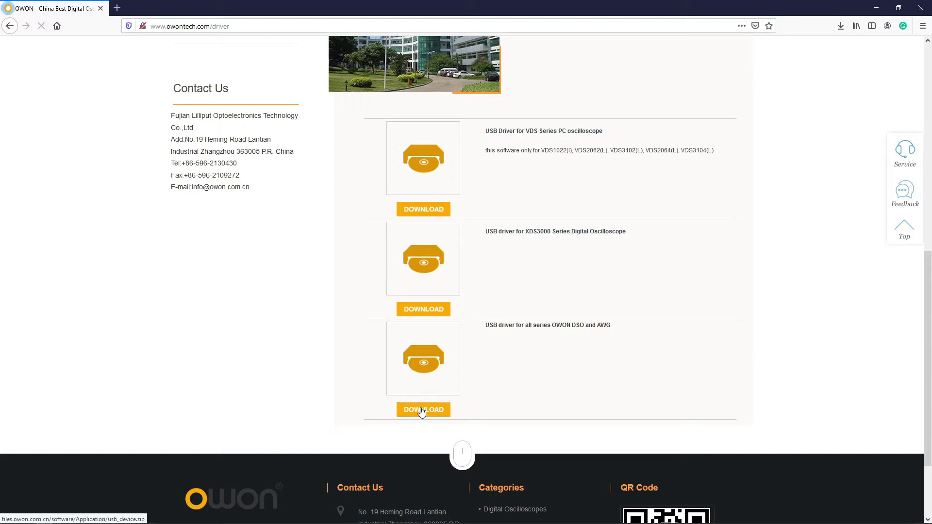
{"action": "left_click", "coordinate": [477, 297]}
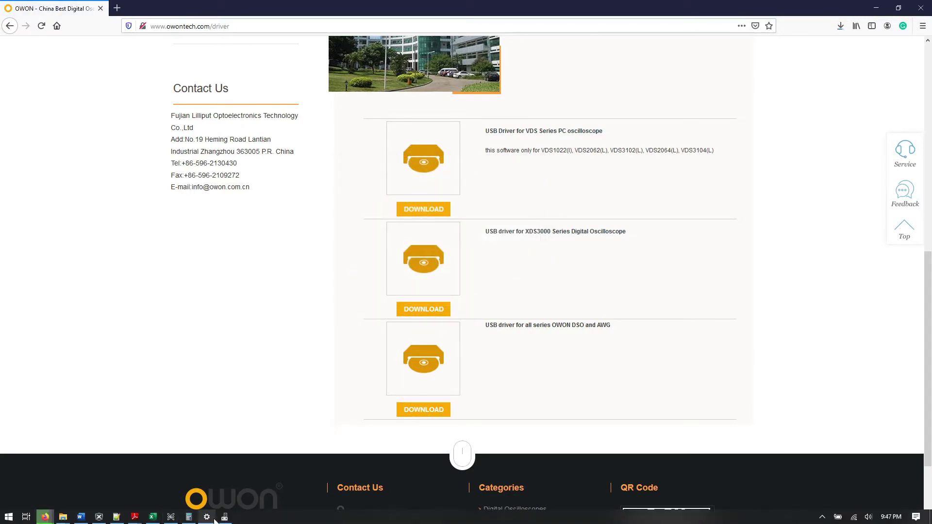
{"action": "left_click_drag", "start_coordinate": [329, 79], "coordinate": [147, 133]}
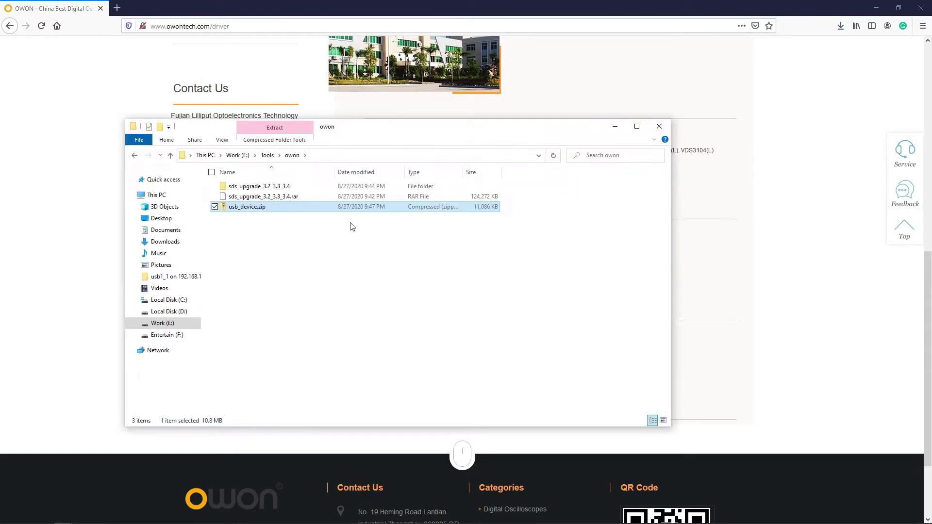
Step: Extract usb_device.zip to its own folder with 7-Zip, open it, and copy its path
{"action": "right_click", "coordinate": [249, 208]}
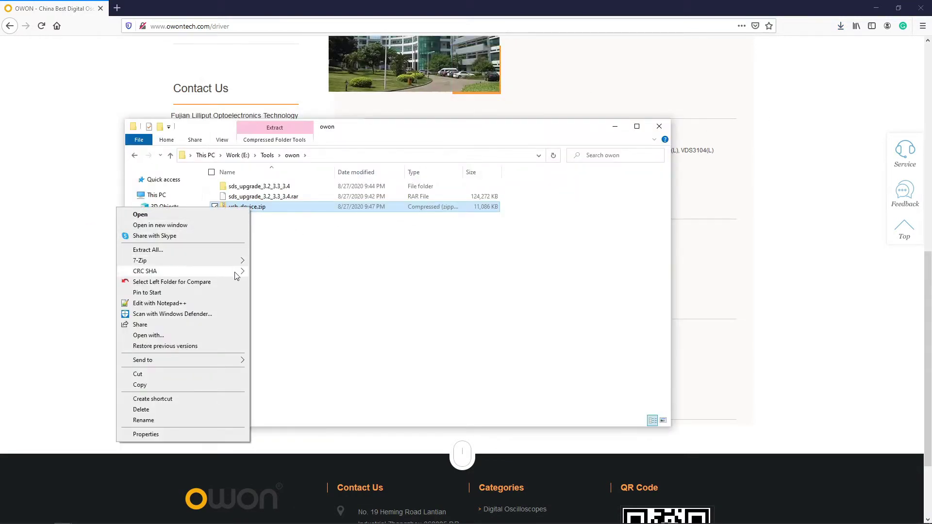
{"action": "left_click", "coordinate": [330, 305]}
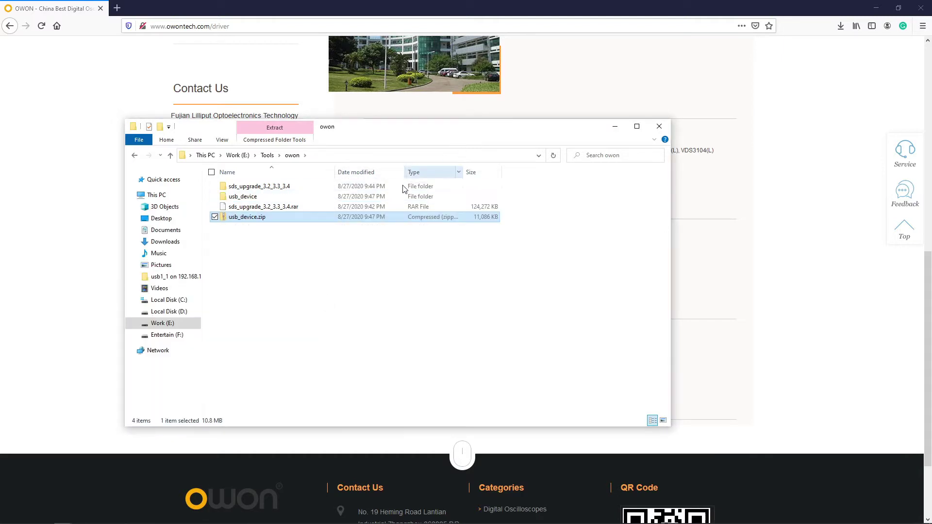
{"action": "double_click", "coordinate": [311, 194]}
{"action": "right_click", "coordinate": [415, 157]}
{"action": "left_click", "coordinate": [440, 174]}
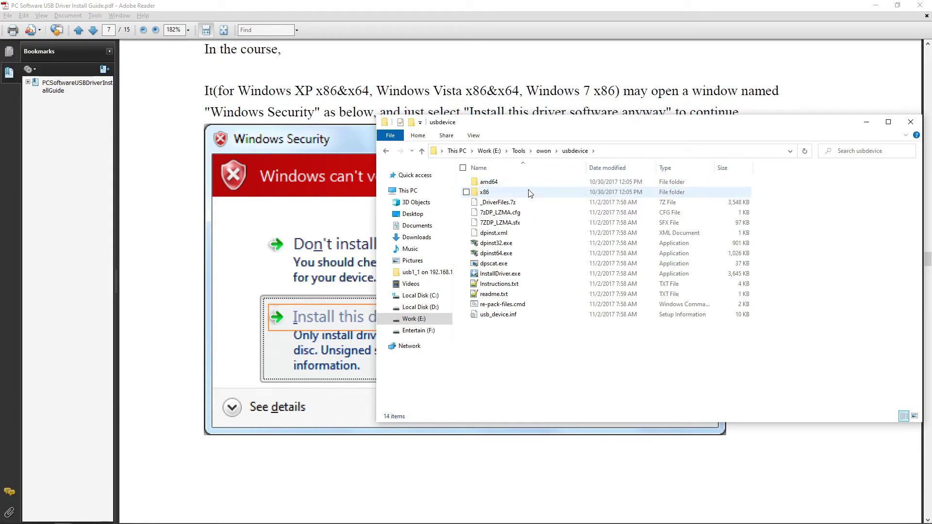
Step: Open readme.txt in Notepad++ and mark the InstallDriver instruction
{"action": "left_click", "coordinate": [556, 284]}
{"action": "double_click", "coordinate": [558, 293]}
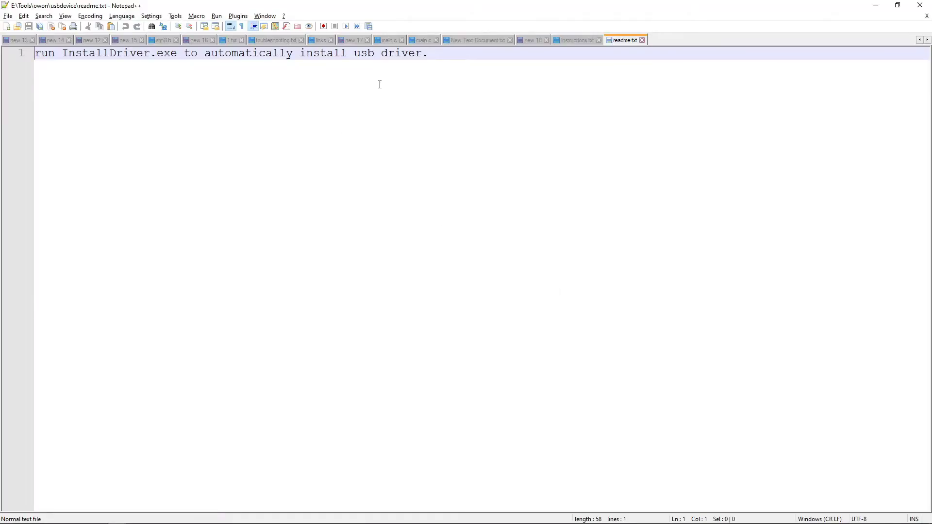
{"action": "double_click", "coordinate": [126, 51]}
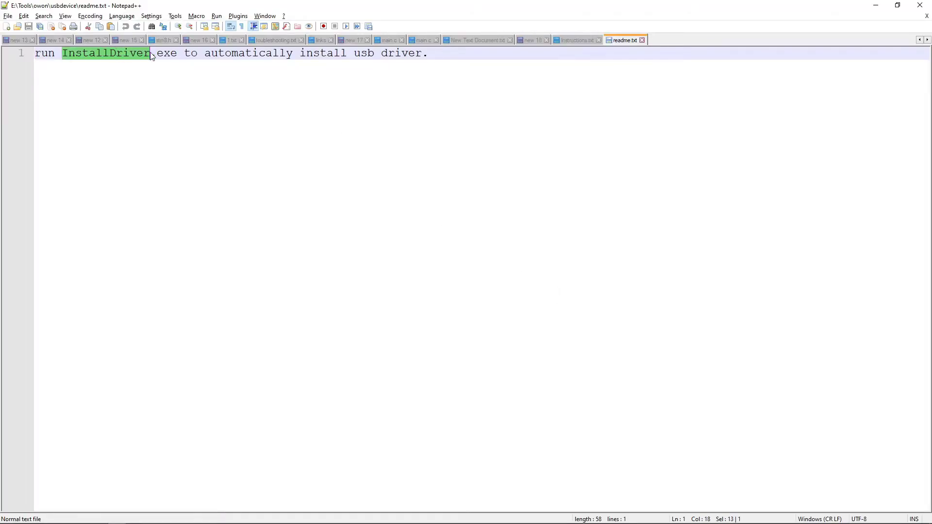
Step: Close the readme, run InstallDriver.exe, and complete the Device Driver Installation Wizard
{"action": "left_click", "coordinate": [920, 5]}
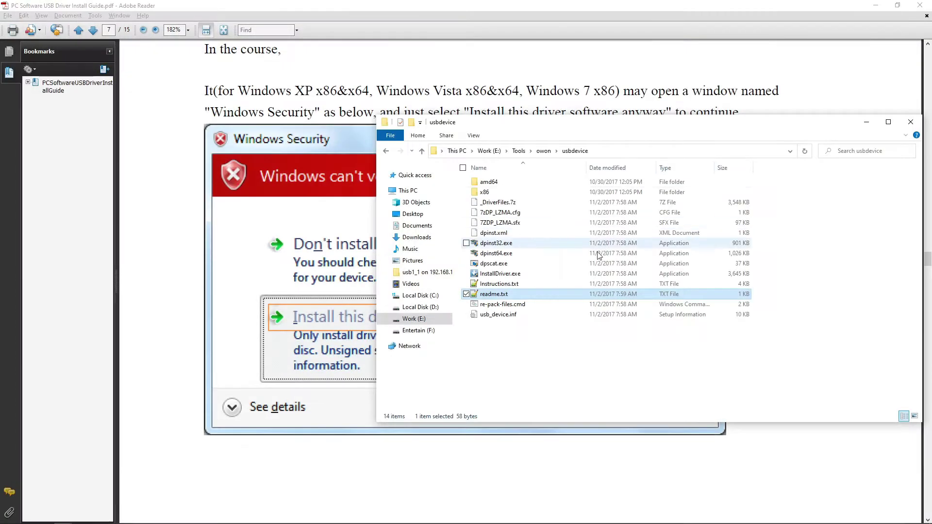
{"action": "left_click", "coordinate": [558, 274]}
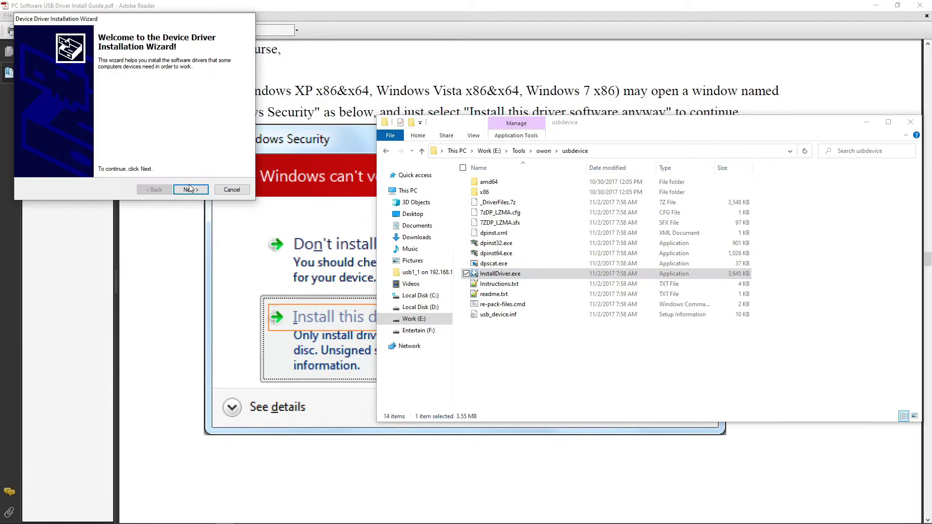
{"action": "left_click", "coordinate": [191, 190]}
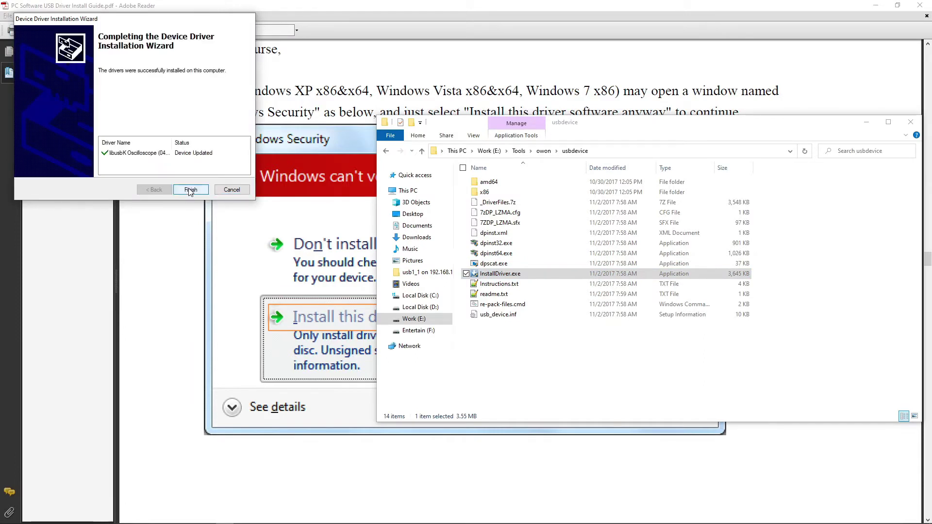
{"action": "left_click", "coordinate": [190, 190]}
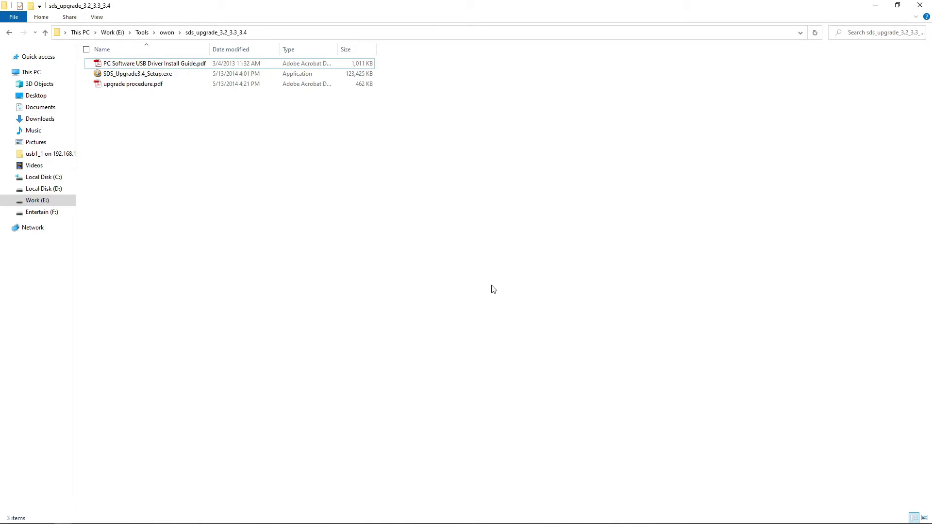
Step: Run SDS_Upgrade3.4_Setup.exe and finish the Patch 1.8.5 setup with Run Patch 1.8.5 ticked
{"action": "left_click", "coordinate": [252, 75]}
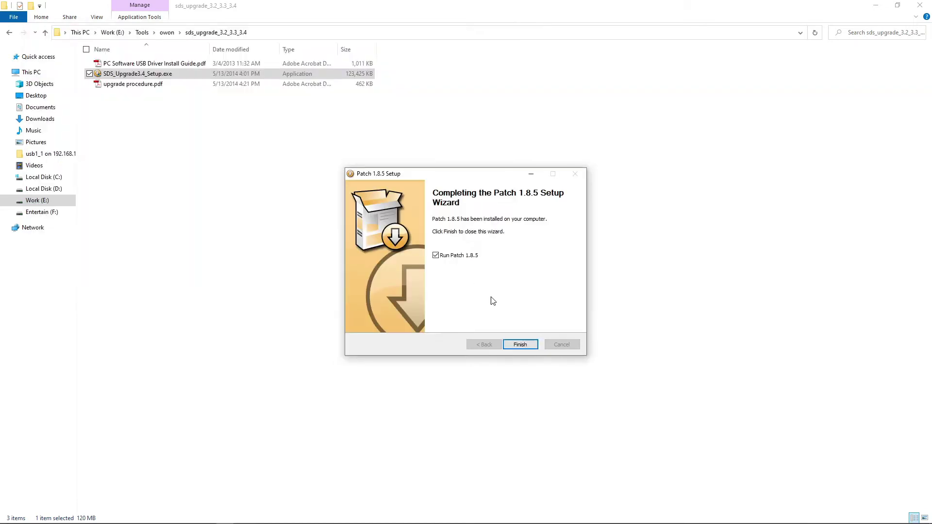
{"action": "left_click", "coordinate": [520, 345]}
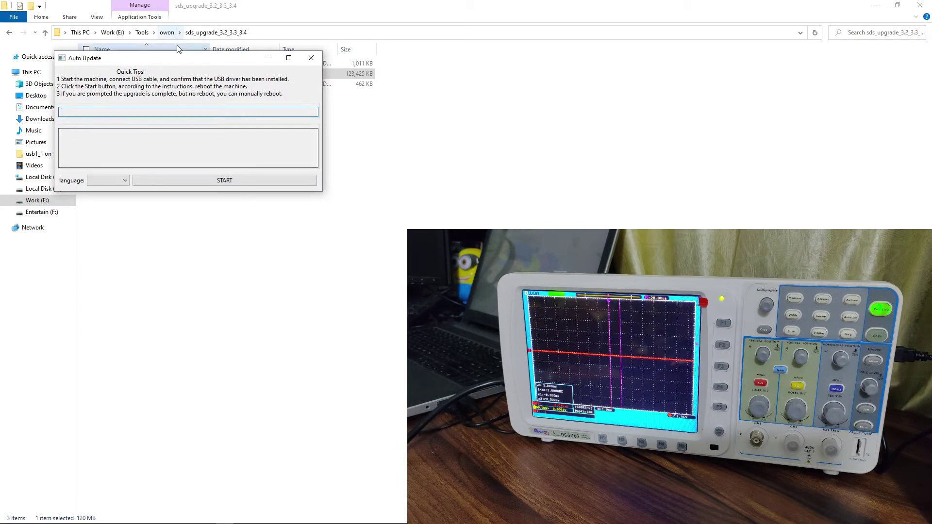
Step: Set OWON Auto Update's language to English and start the firmware upgrade
{"action": "left_click_drag", "start_coordinate": [176, 62], "coordinate": [329, 101]}
{"action": "left_click", "coordinate": [258, 219]}
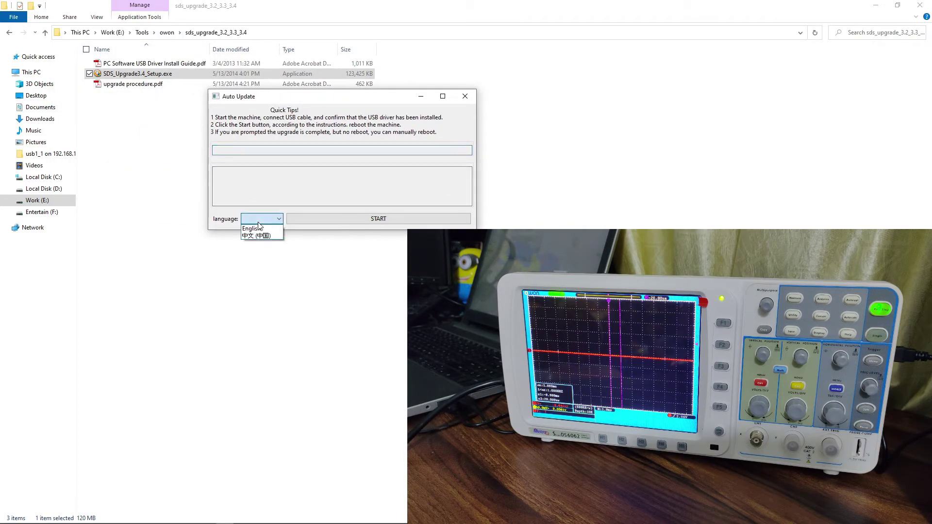
{"action": "left_click", "coordinate": [270, 181]}
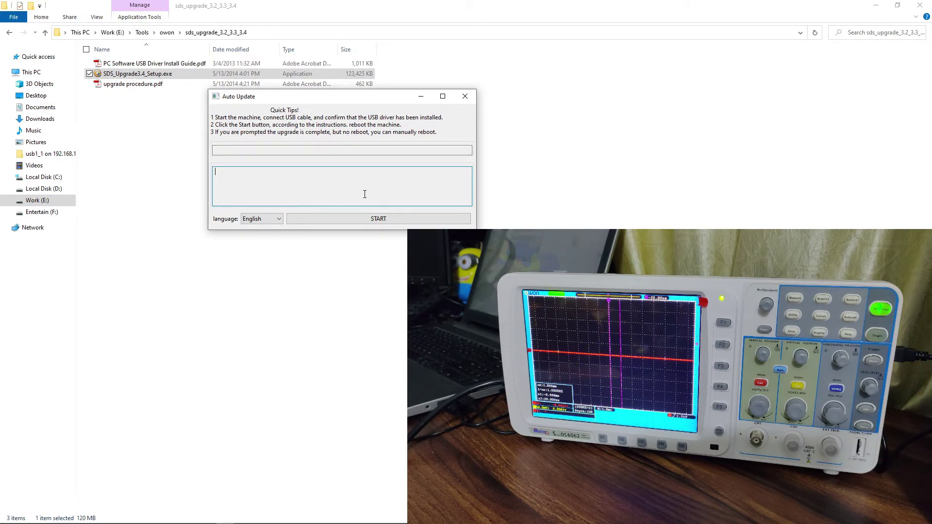
{"action": "left_click", "coordinate": [371, 218]}
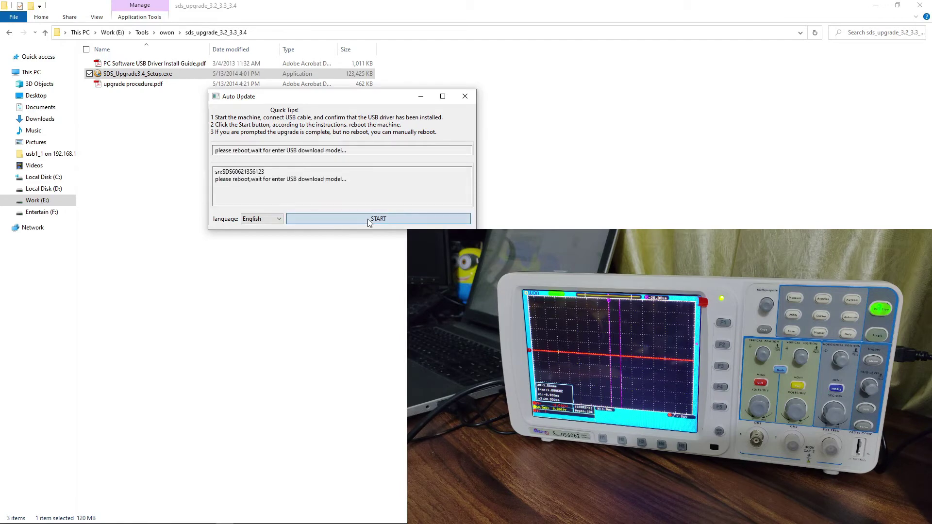
{"action": "left_click", "coordinate": [372, 182]}
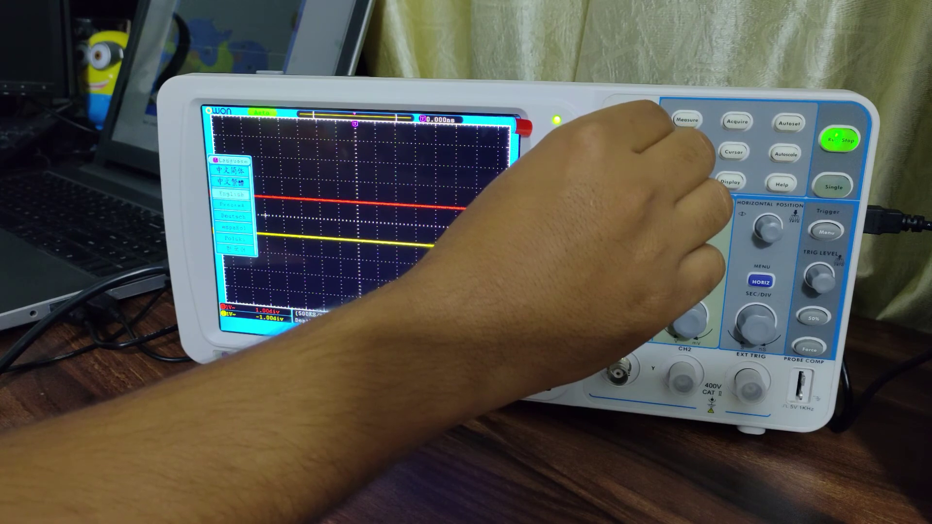
{"action": "scroll", "coordinate": [627, 111], "scroll_direction": "down", "scroll_amount": 1}
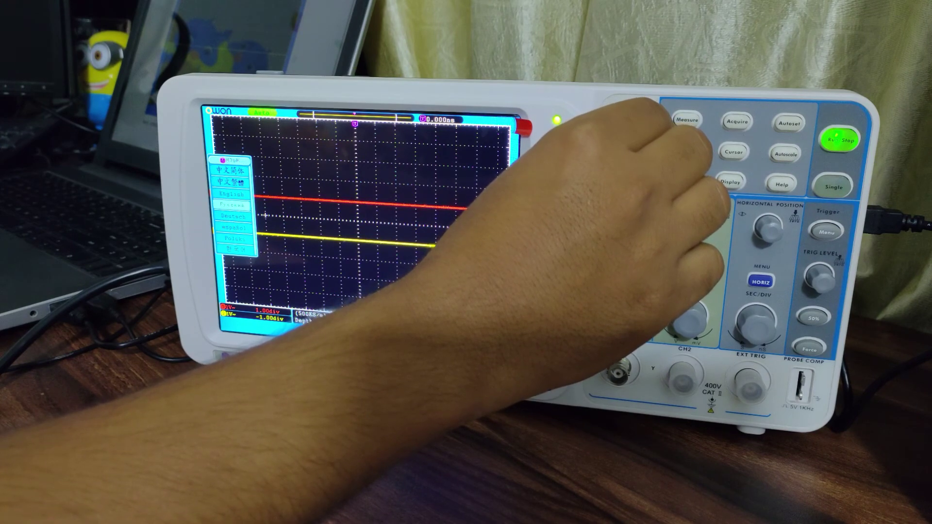
Step: Keep the scope language English, close the list, and check About for firmware Version 3.5
{"action": "scroll", "coordinate": [627, 111], "scroll_direction": "up", "scroll_amount": 1}
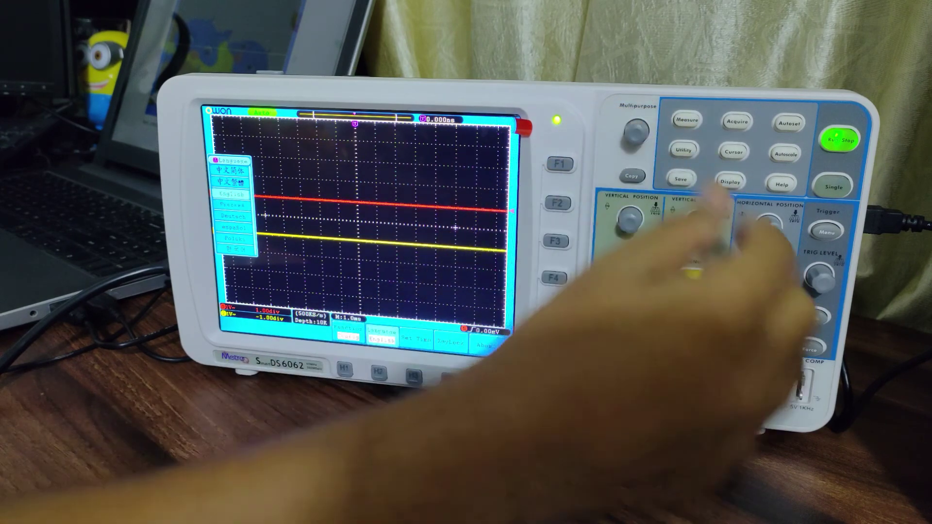
{"action": "left_click", "coordinate": [633, 128]}
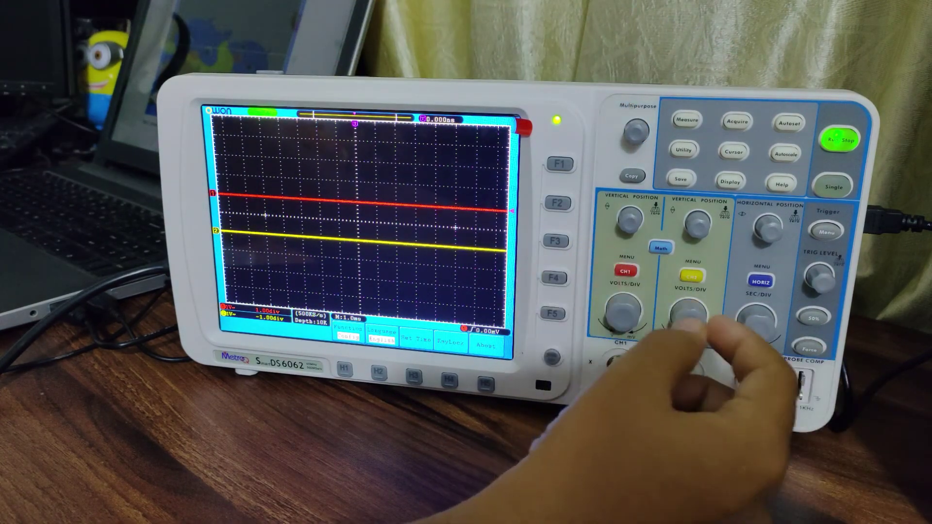
{"action": "left_click", "coordinate": [486, 383]}
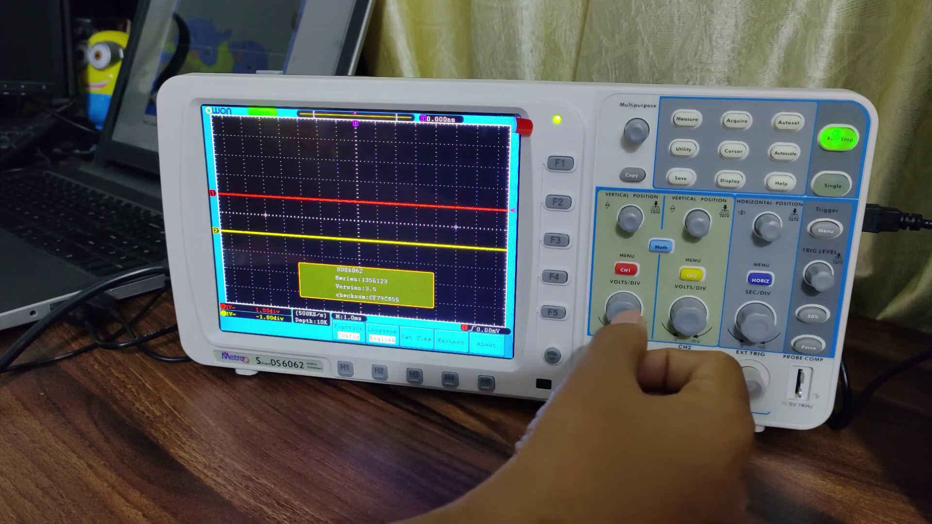